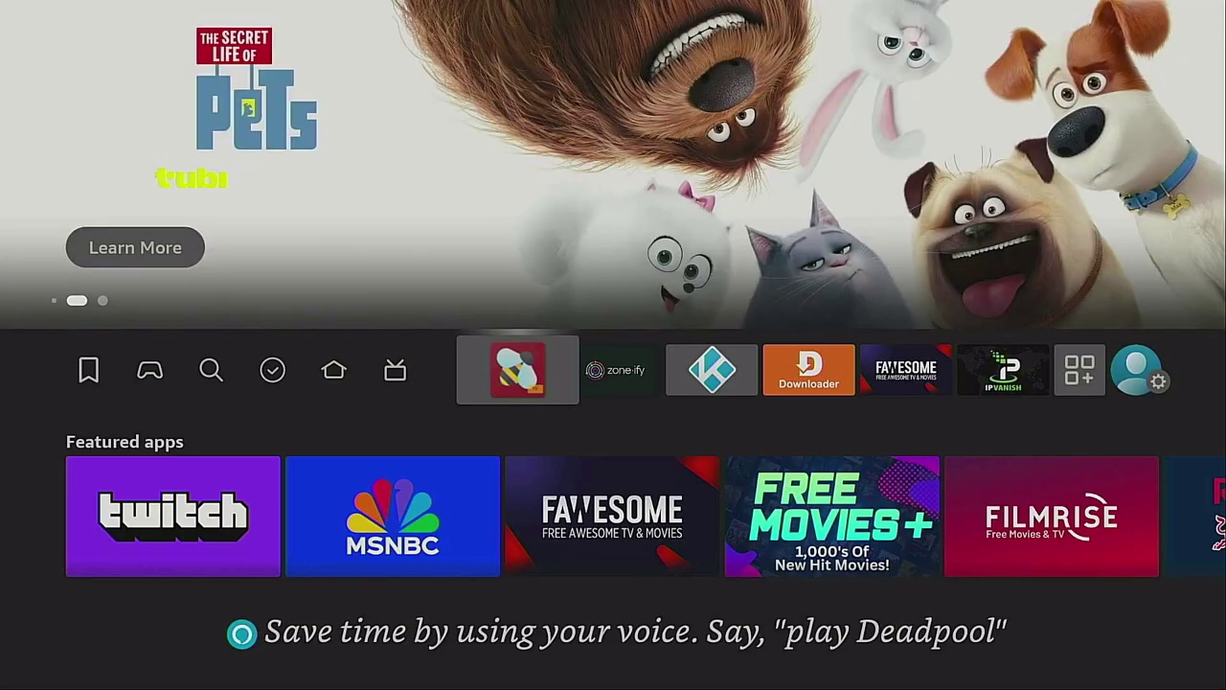
- Search the Find page for 'D' to locate the Downloader app
{"action": "key", "text": "Right"}
{"action": "key", "text": "Right"}
{"action": "key", "text": "Right"}
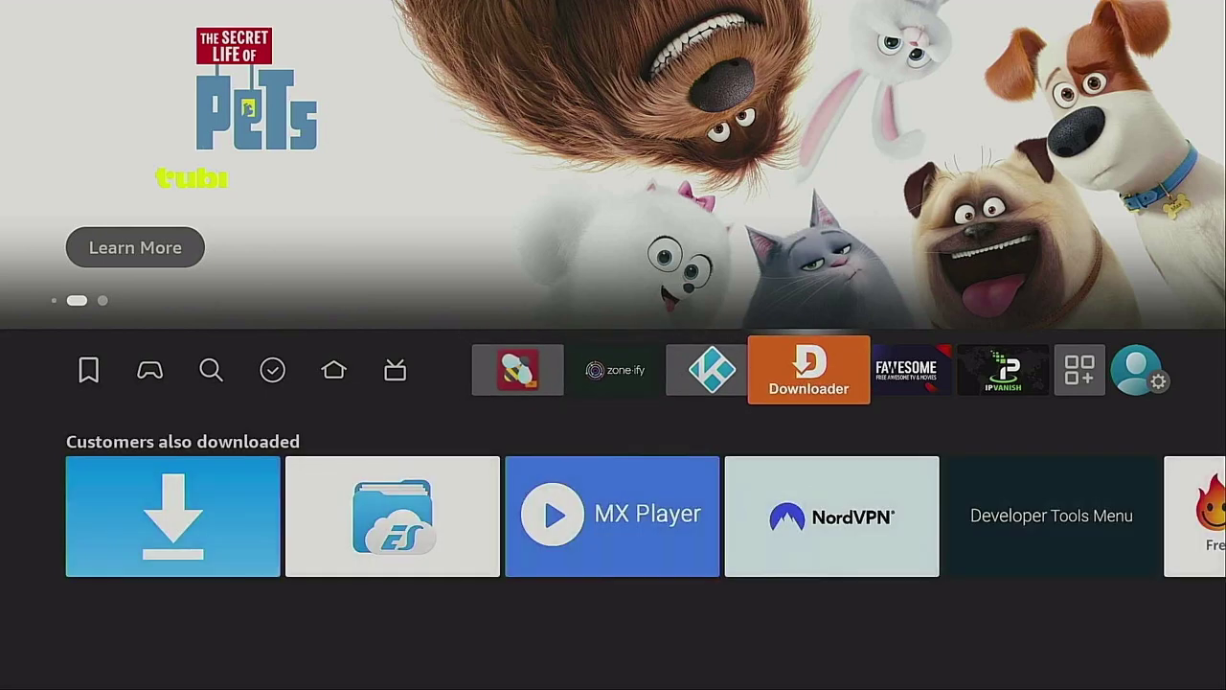
{"action": "key", "text": "Left"}
{"action": "key", "text": "Left"}
{"action": "key", "text": "Left"}
{"action": "key", "text": "Left"}
{"action": "key", "text": "Left"}
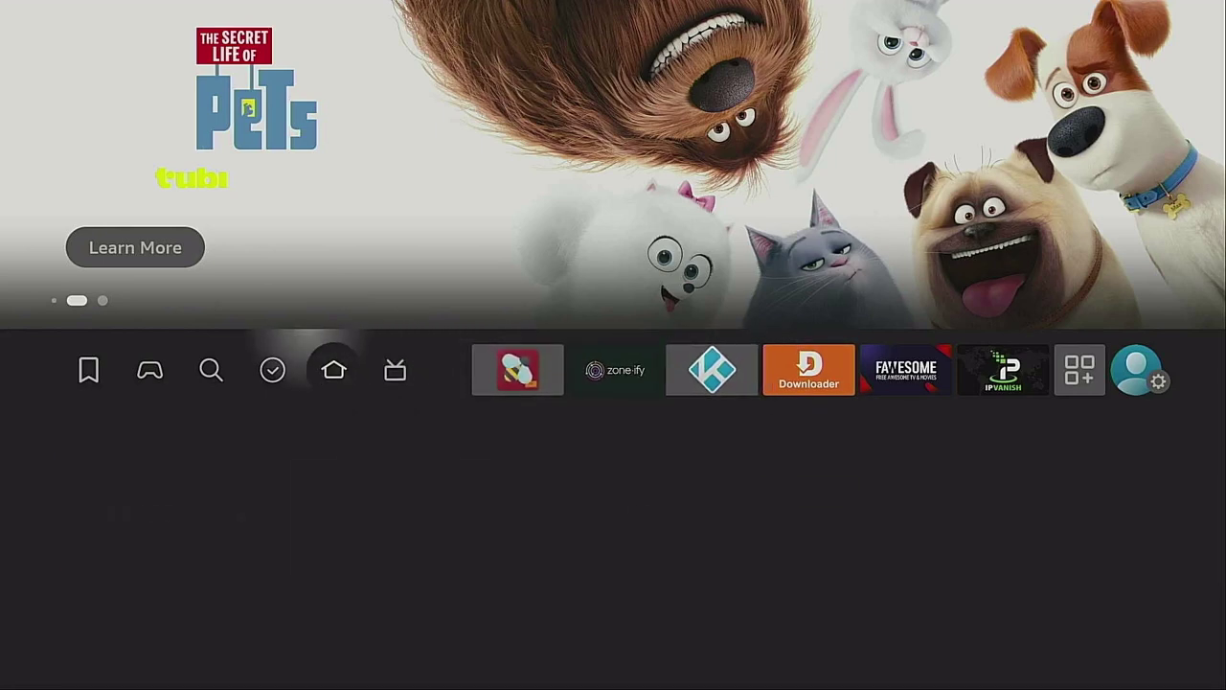
{"action": "key", "text": "Left"}
{"action": "key", "text": "Left"}
{"action": "key", "text": "Down"}
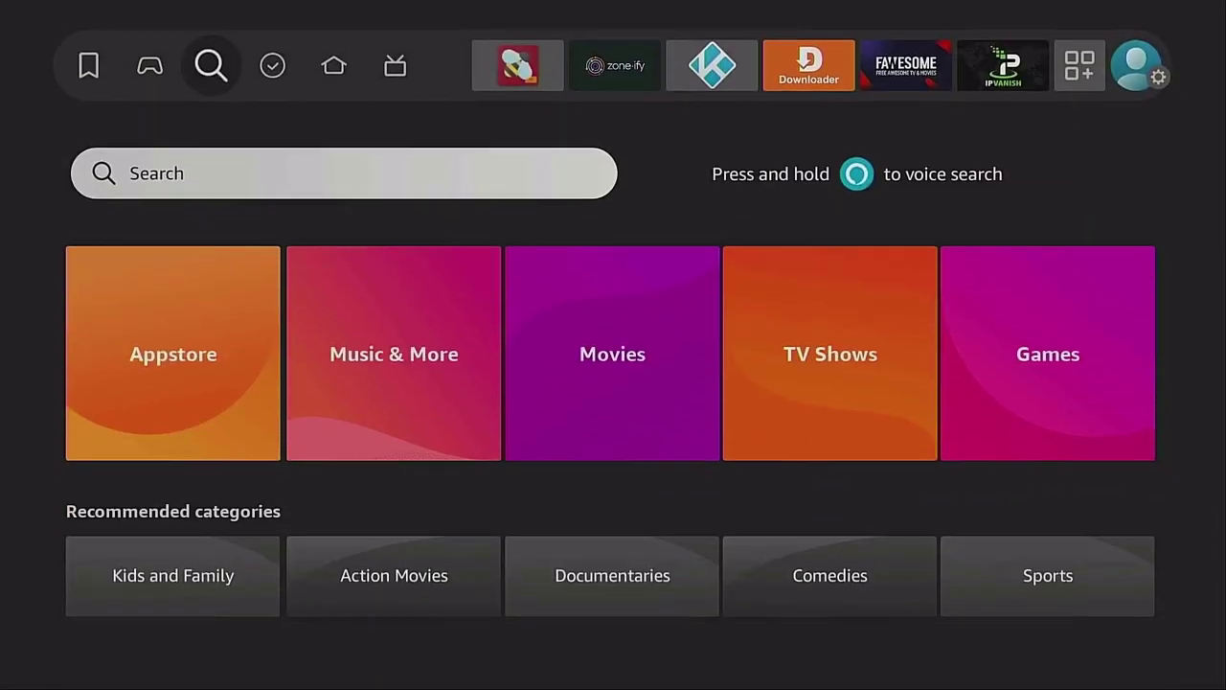
{"action": "key", "text": "Return"}
{"action": "key", "text": "Right"}
{"action": "key", "text": "Right"}
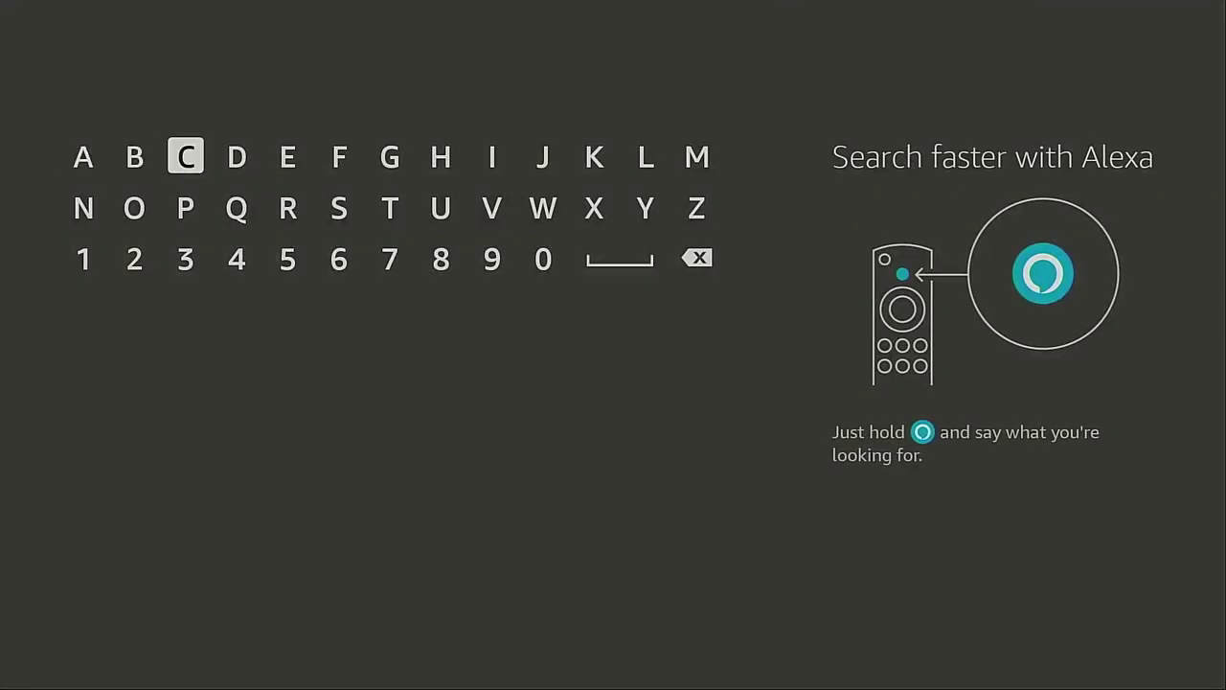
{"action": "key", "text": "Right"}
{"action": "key", "text": "Return"}
{"action": "key", "text": "Down"}
{"action": "key", "text": "Down"}
{"action": "key", "text": "Down"}
{"action": "key", "text": "Down"}
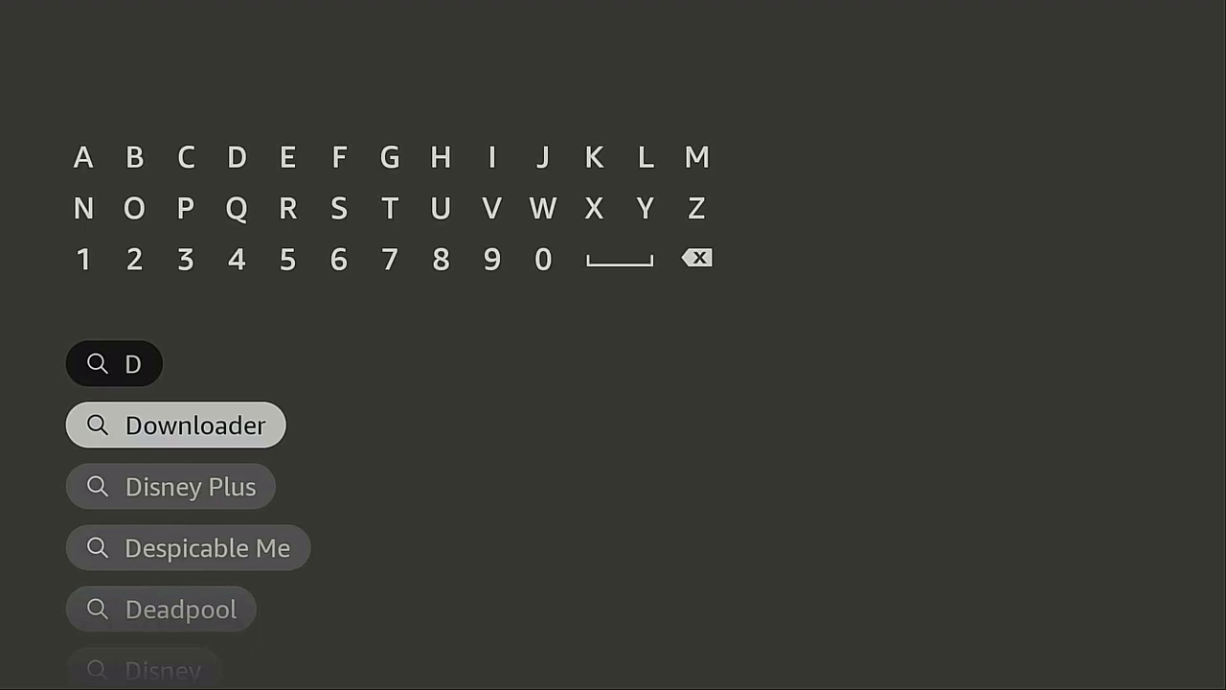
- Return to Home and launch Downloader from the app row
{"action": "key", "text": "Return"}
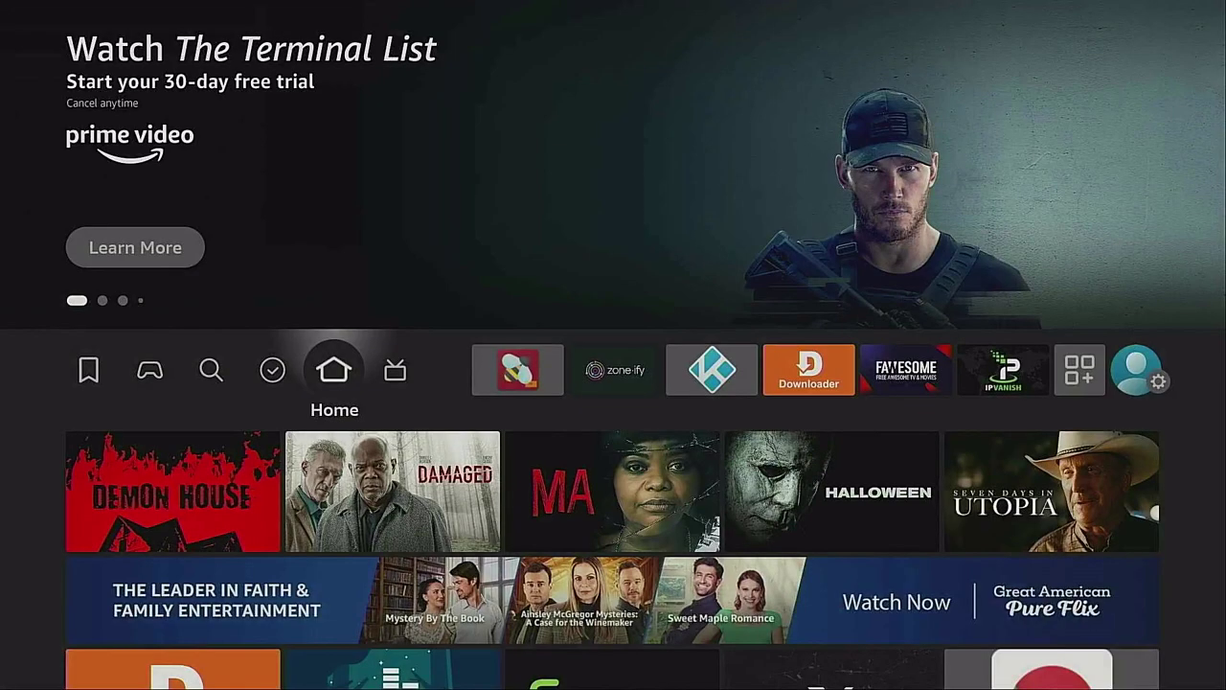
{"action": "key", "text": "Right"}
{"action": "key", "text": "Right"}
{"action": "key", "text": "Right"}
{"action": "key", "text": "Right"}
{"action": "key", "text": "Right"}
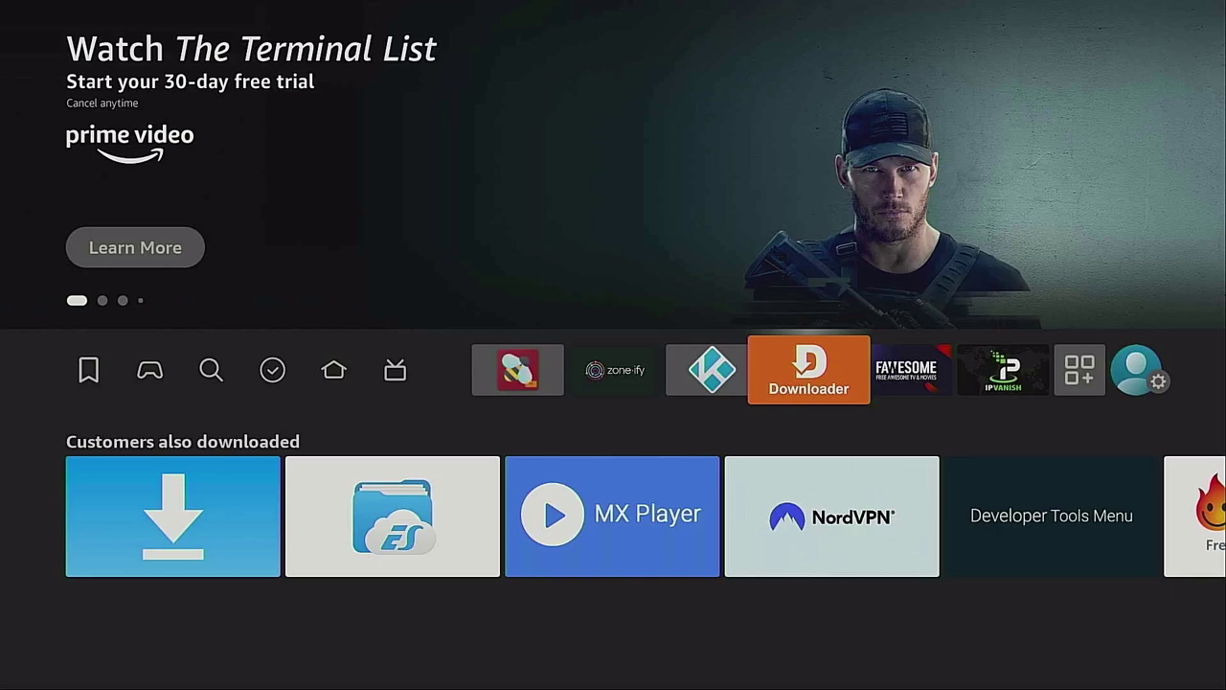
{"action": "key", "text": "Return"}
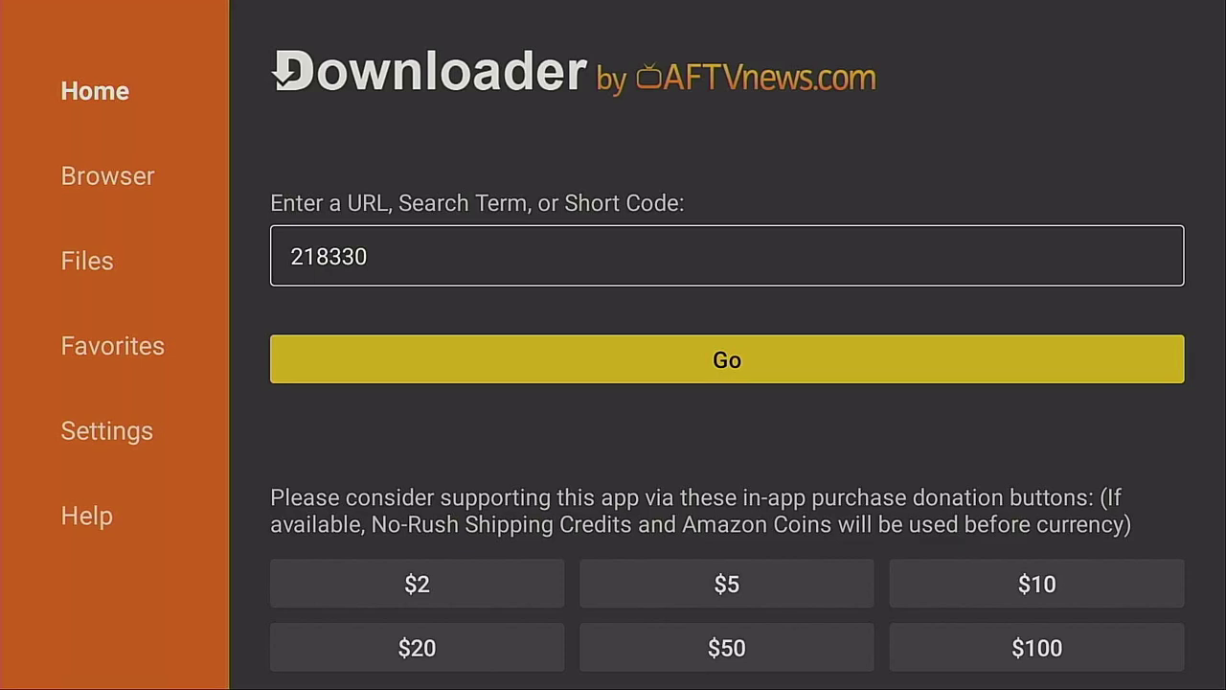
- Load short code 218330 to reach time4streamin.com and open the site's menu
{"action": "key", "text": "Return"}
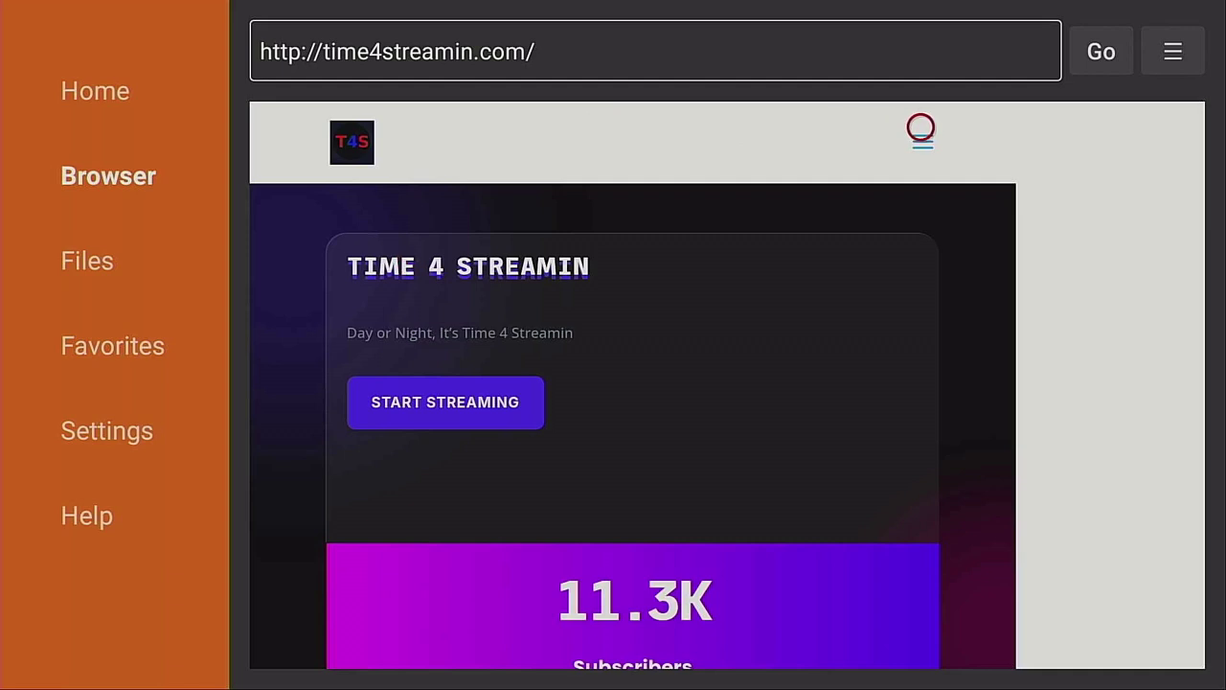
{"action": "left_click", "coordinate": [920, 129]}
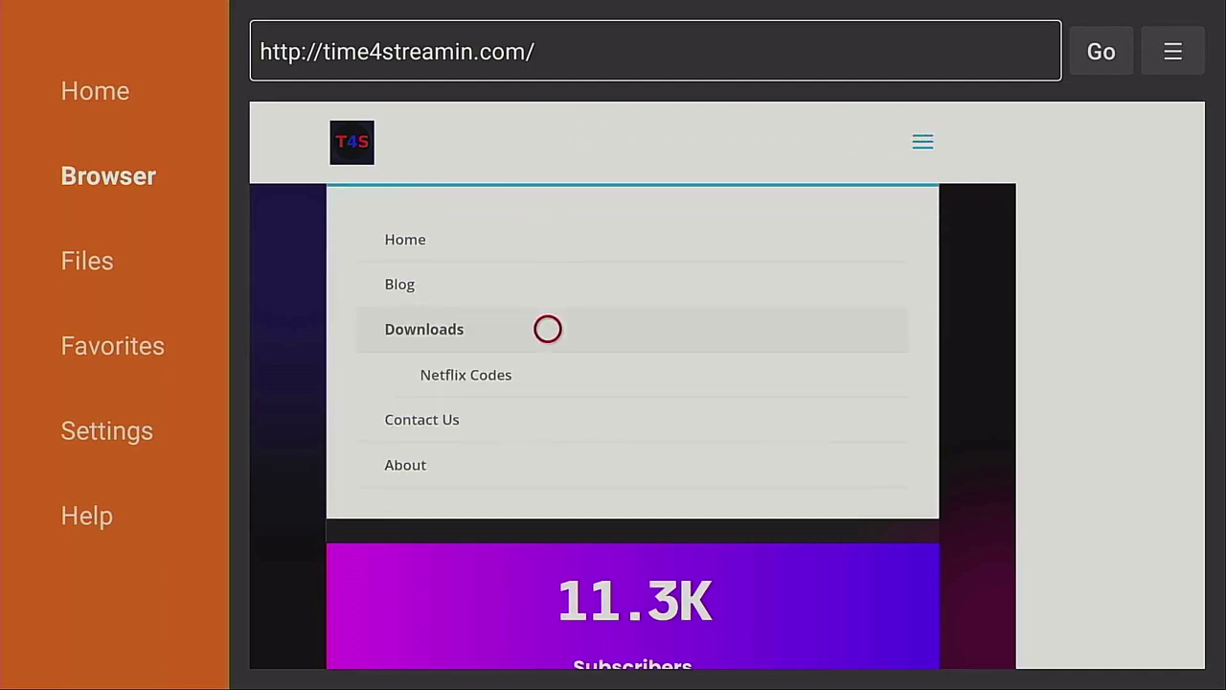
- Open the site's Downloads page and scroll down toward the Ad Blocker Downloads section
{"action": "left_click", "coordinate": [548, 329]}
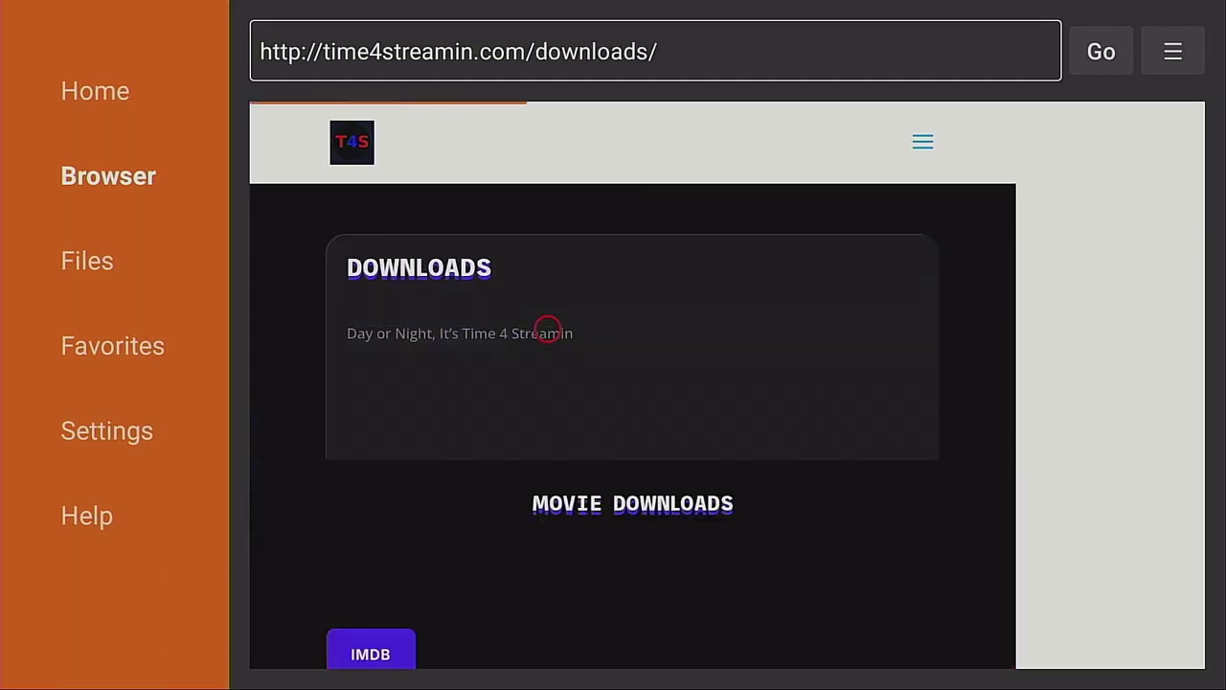
{"action": "scroll", "coordinate": [548, 638], "scroll_direction": "down", "scroll_amount": 15}
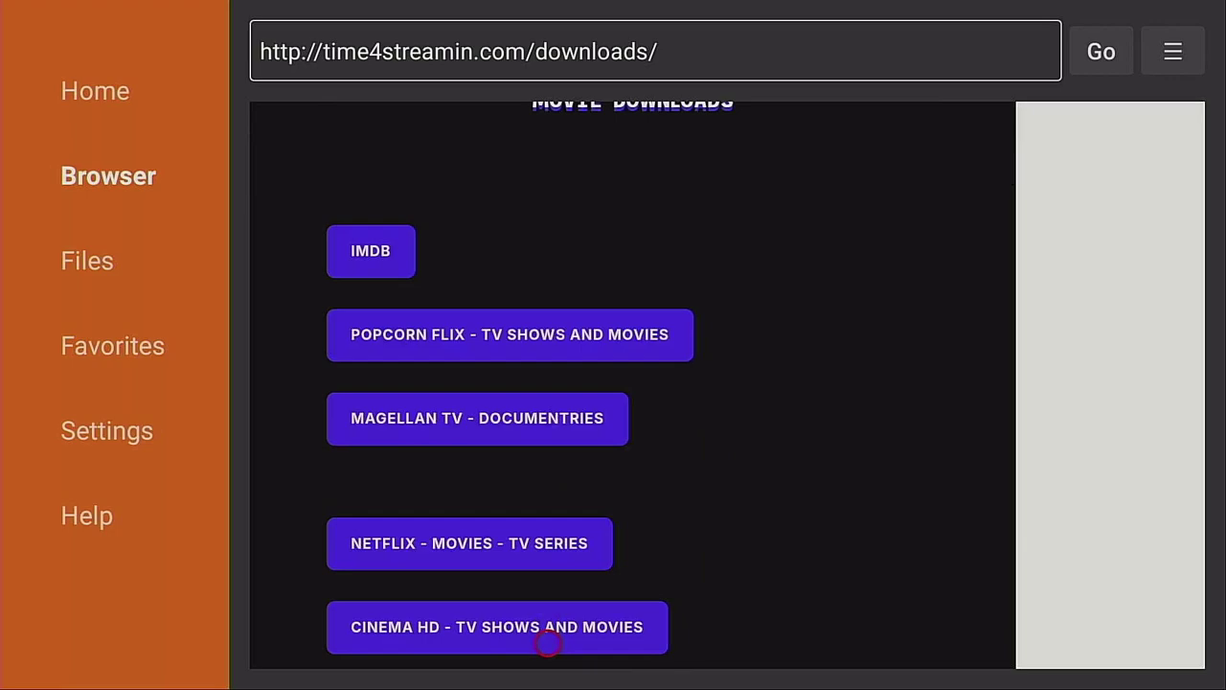
{"action": "scroll", "coordinate": [548, 643], "scroll_direction": "down", "scroll_amount": 8}
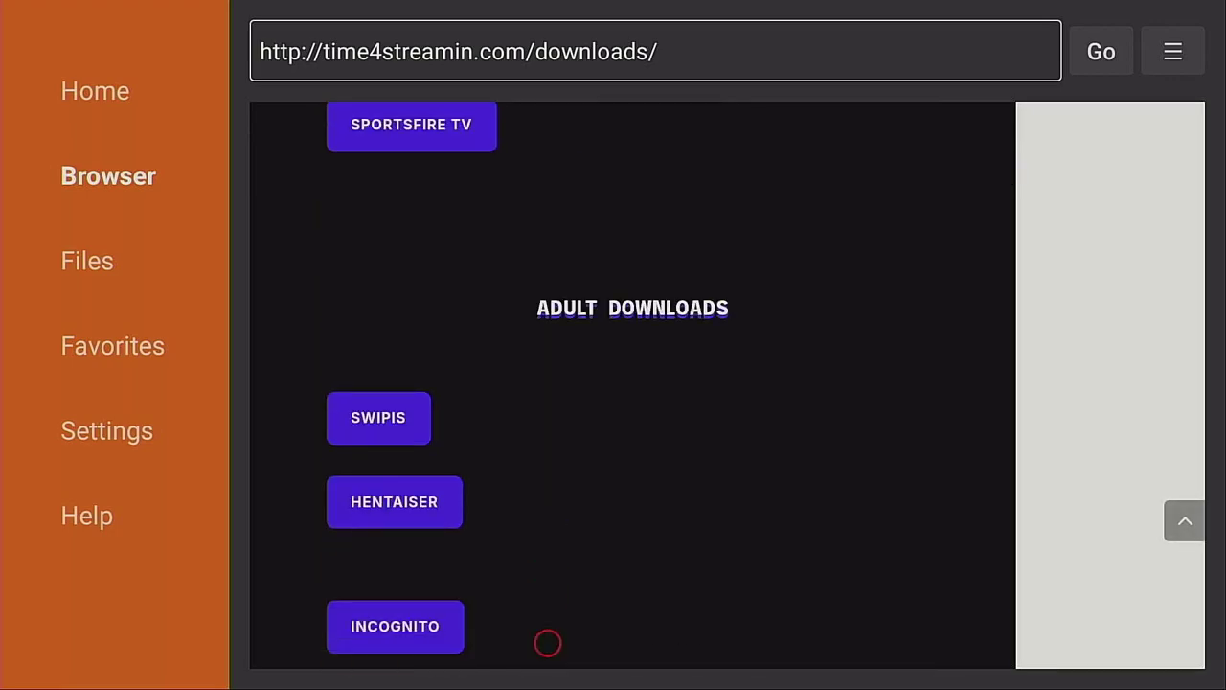
{"action": "scroll", "coordinate": [548, 643], "scroll_direction": "down", "scroll_amount": 5}
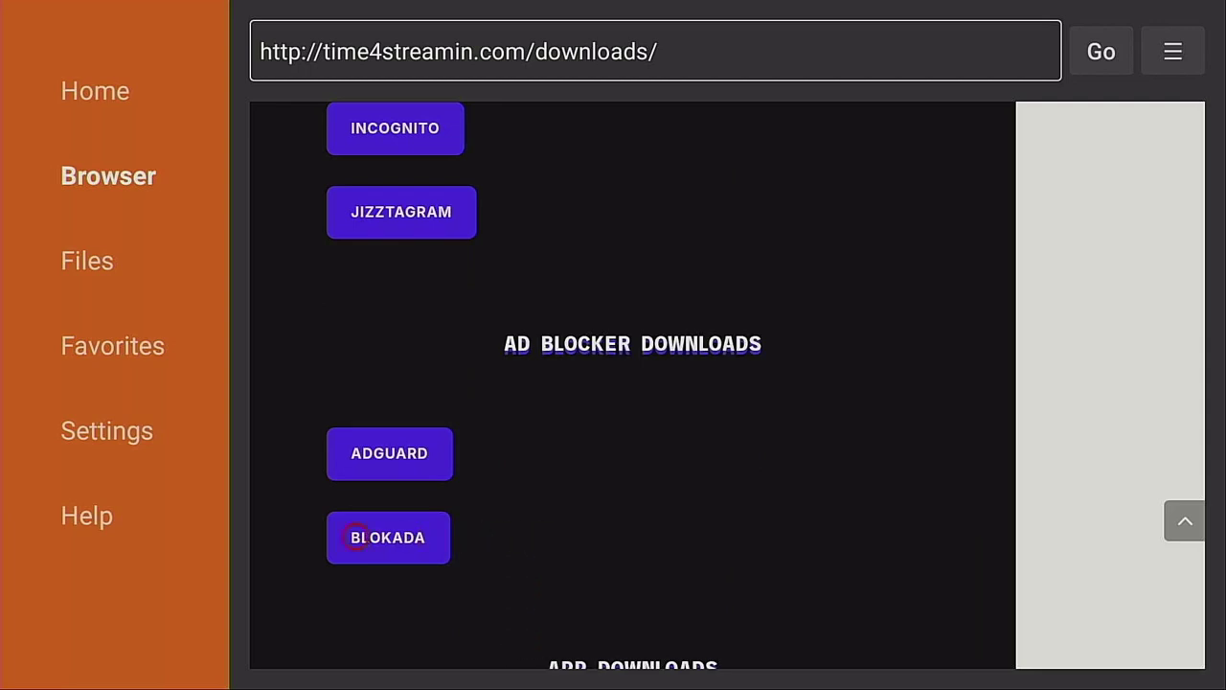
- Download Blokada and install Blokada 5, finishing with Done
{"action": "left_click", "coordinate": [356, 537]}
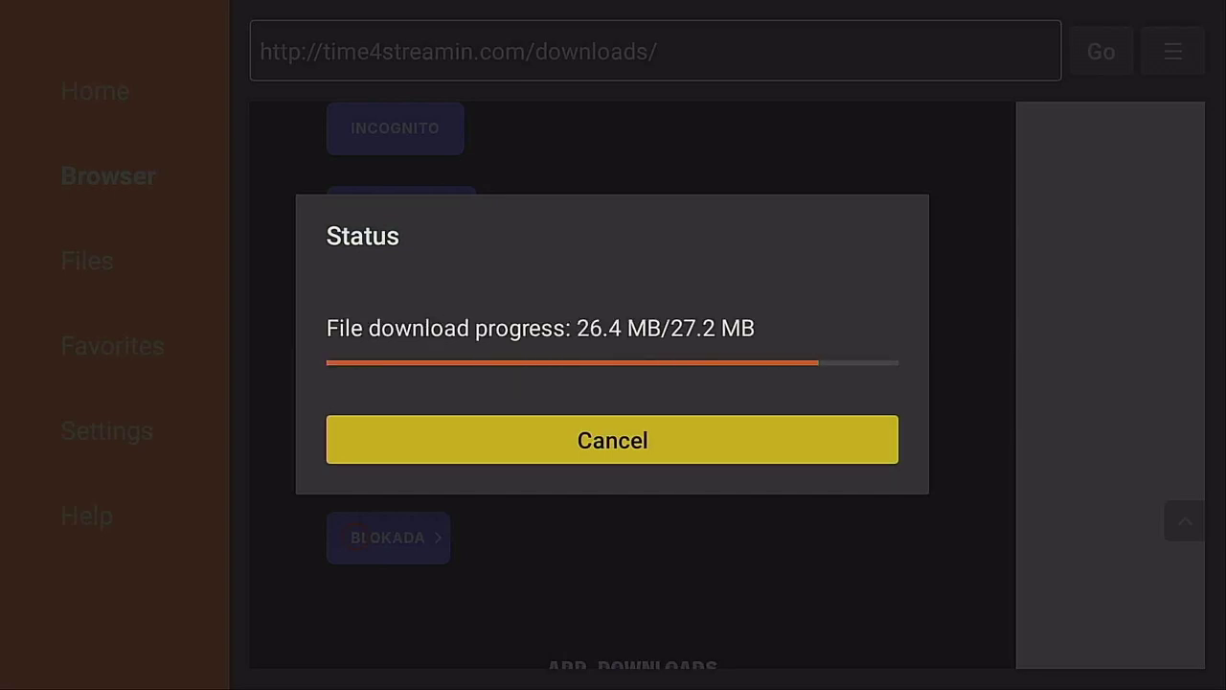
{"action": "key", "text": "Return"}
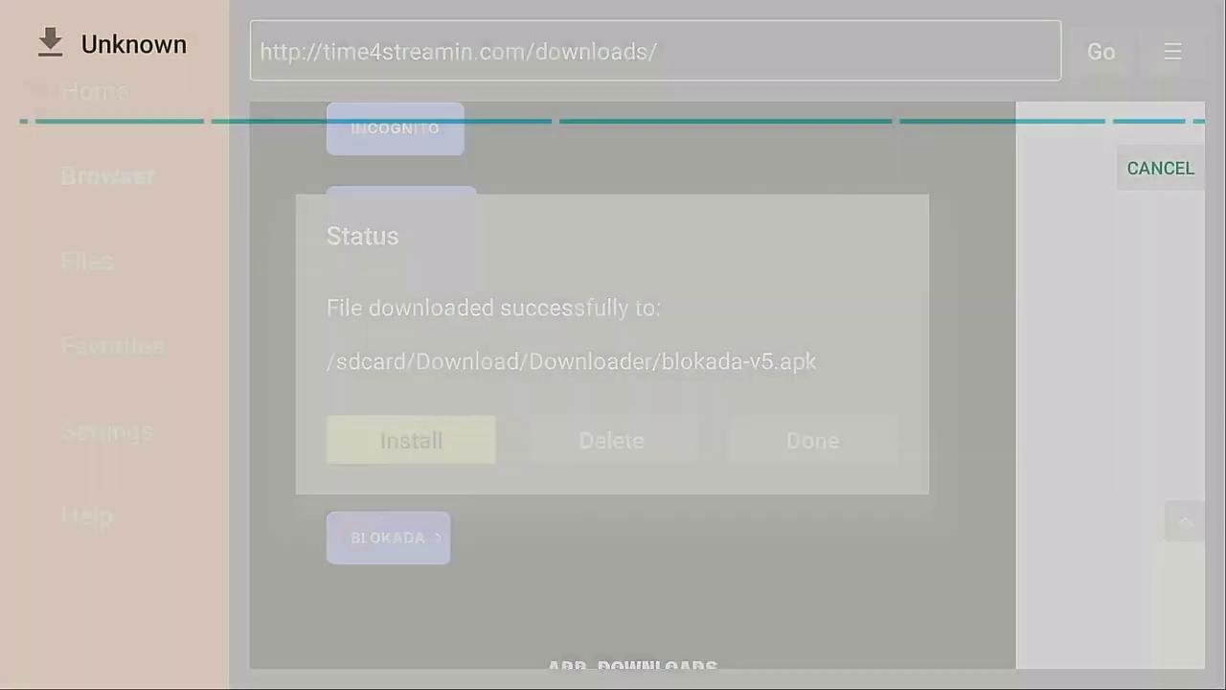
{"action": "key", "text": "Right"}
{"action": "key", "text": "Return"}
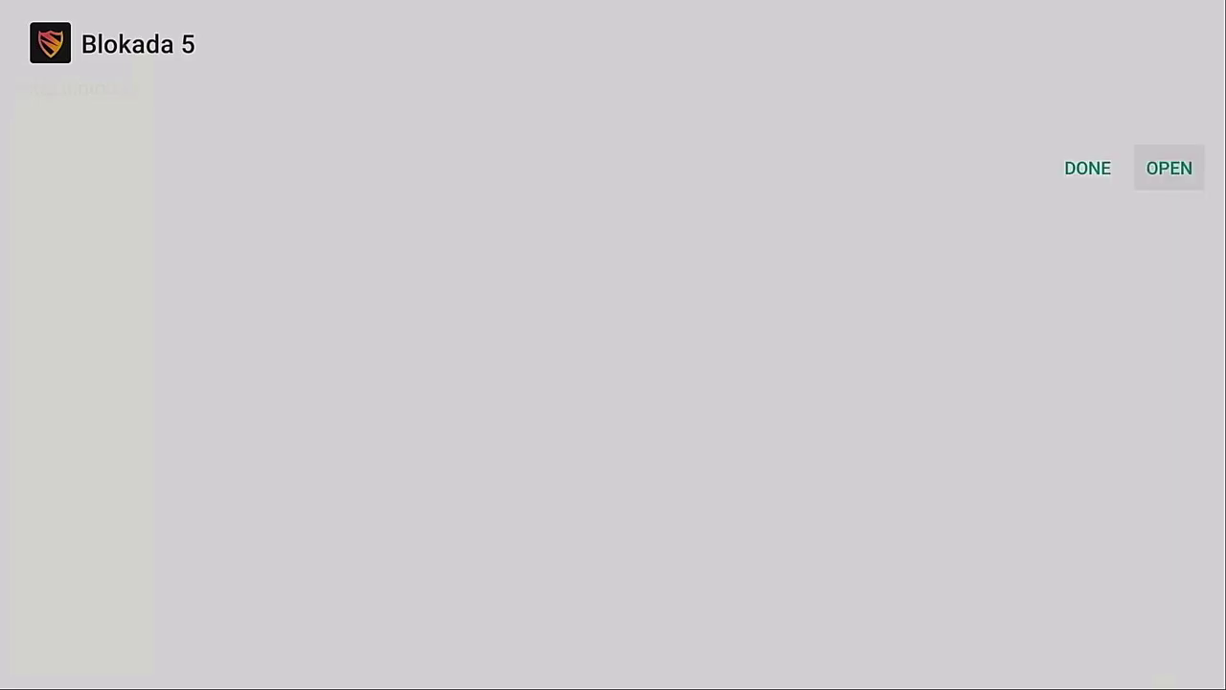
{"action": "key", "text": "Left"}
{"action": "key", "text": "Return"}
- Delete the blokada-v5.apk installer file and return to the Fire TV home screen
{"action": "key", "text": "Right"}
{"action": "key", "text": "Return"}
{"action": "key", "text": "Left"}
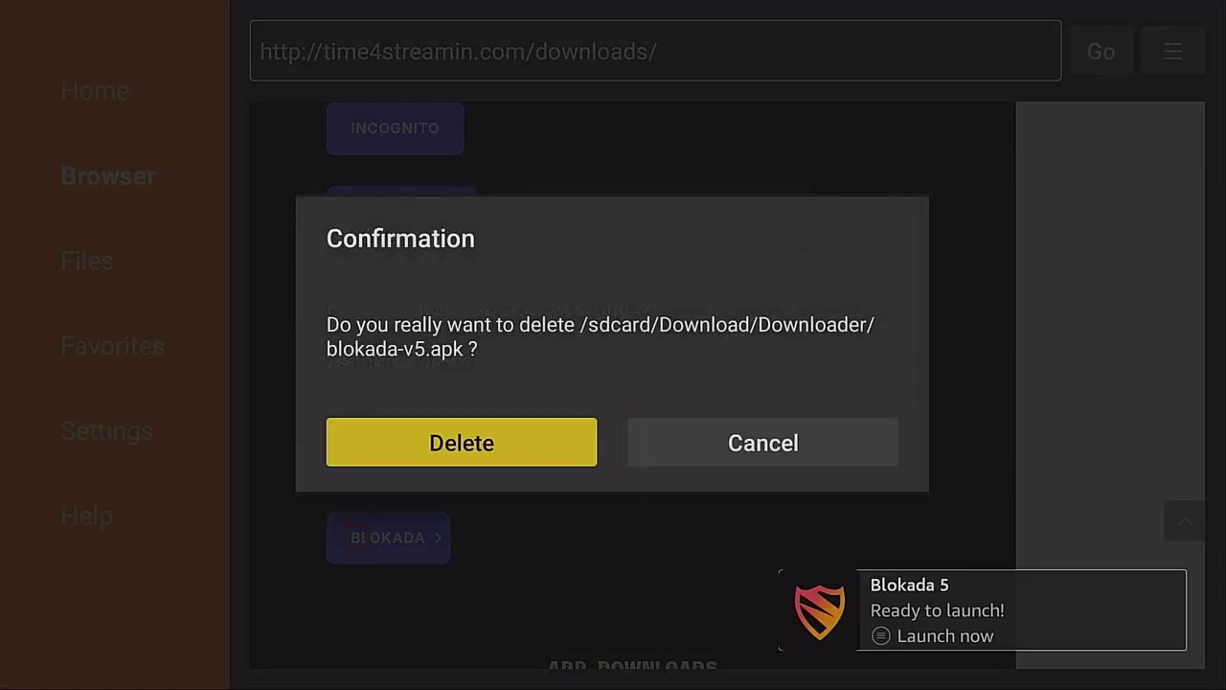
{"action": "key", "text": "Return"}
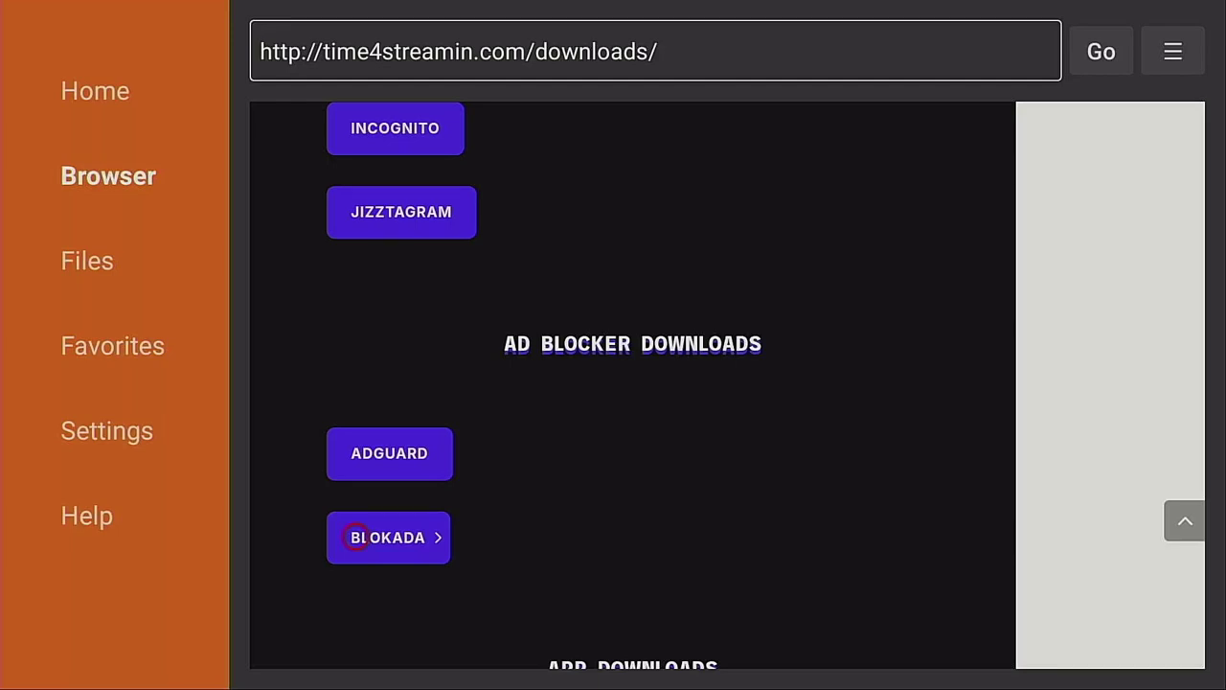
{"action": "key", "text": "Home"}
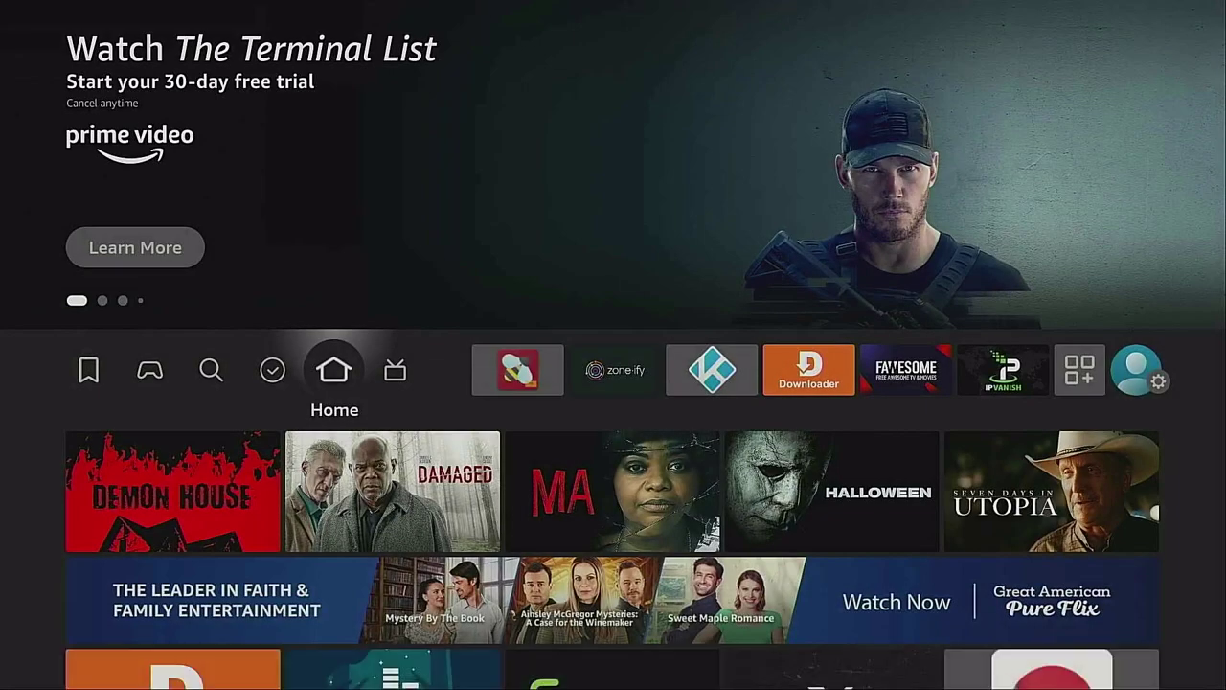
- In Your Apps & Channels, move the Blokada app to the front
{"action": "key", "text": "Right"}
{"action": "key", "text": "Right"}
{"action": "key", "text": "Right"}
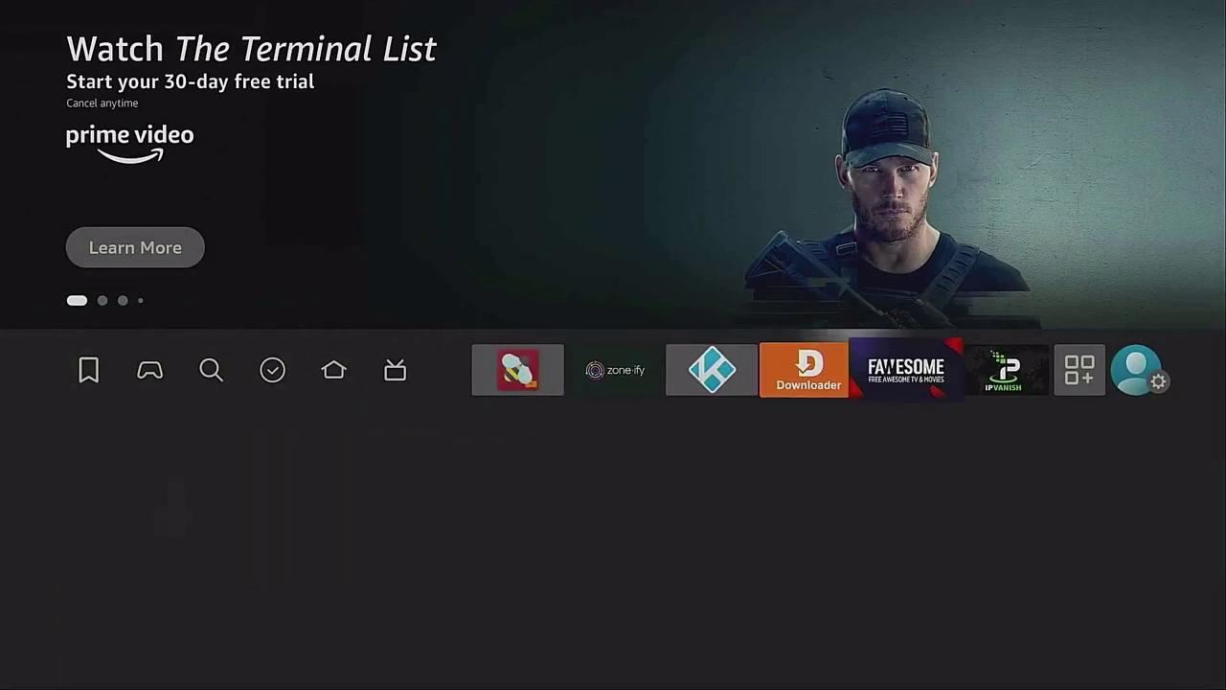
{"action": "key", "text": "Right"}
{"action": "key", "text": "Right"}
{"action": "key", "text": "Right"}
{"action": "key", "text": "Right"}
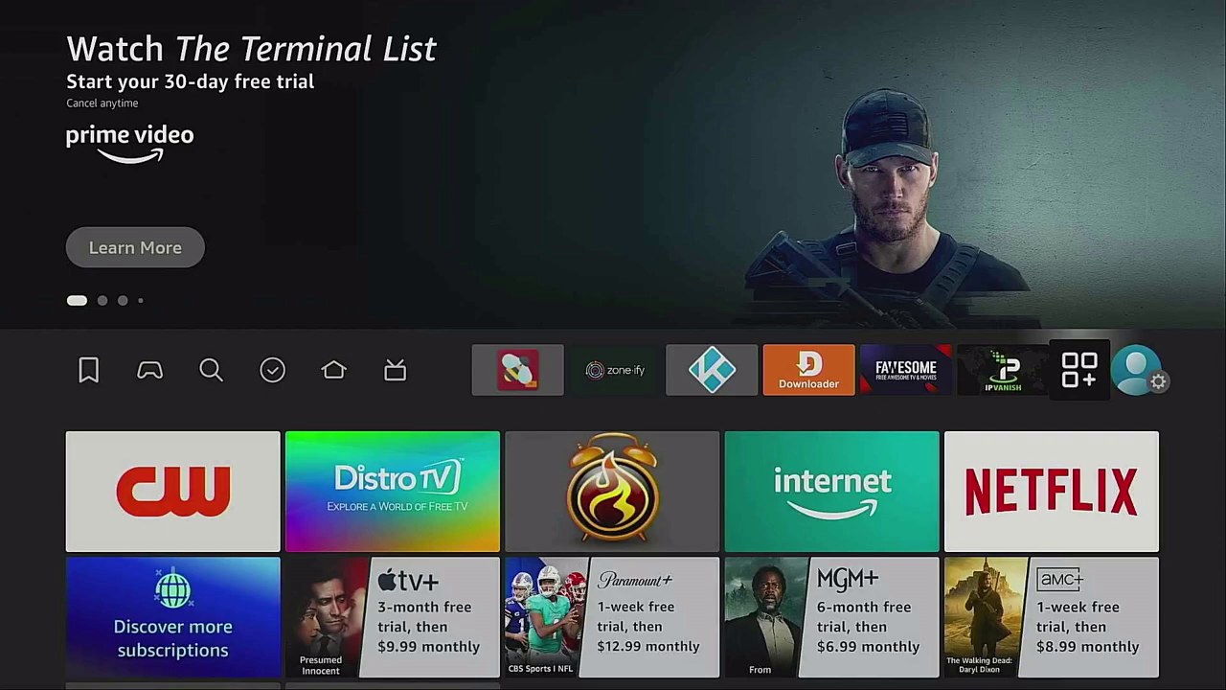
{"action": "key", "text": "Return"}
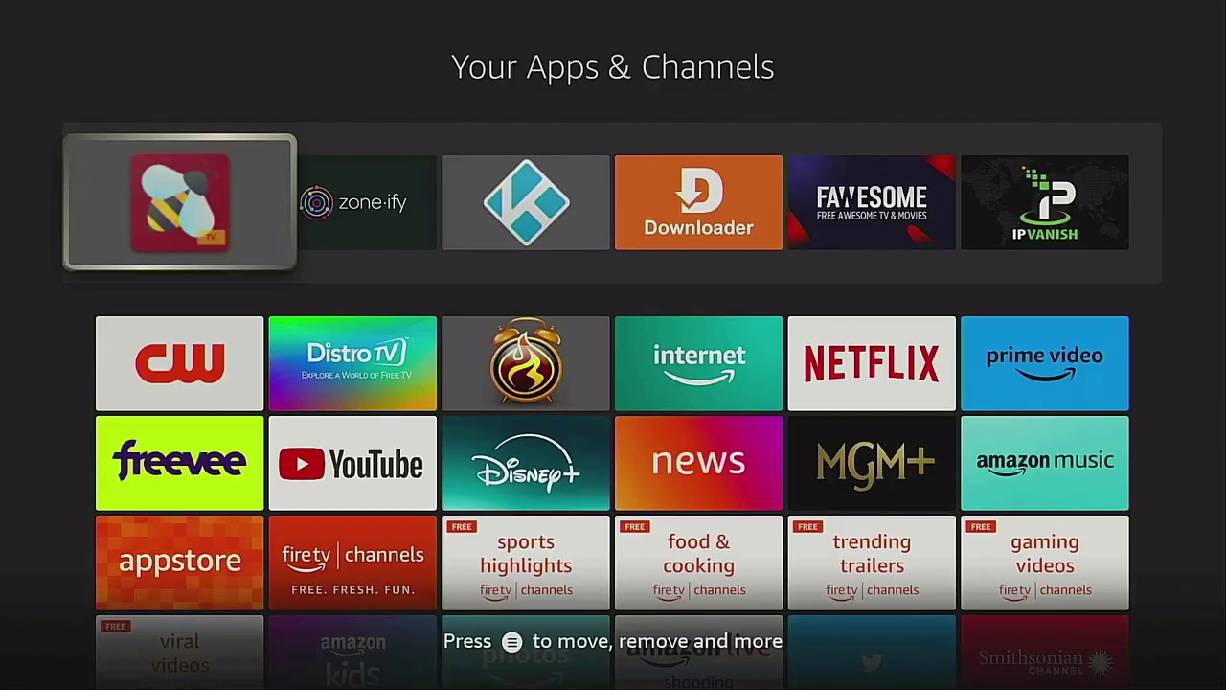
{"action": "key", "text": "Down"}
{"action": "key", "text": "Down"}
{"action": "key", "text": "Down"}
{"action": "key", "text": "Down"}
{"action": "key", "text": "Down"}
{"action": "key", "text": "Down"}
{"action": "key", "text": "Down"}
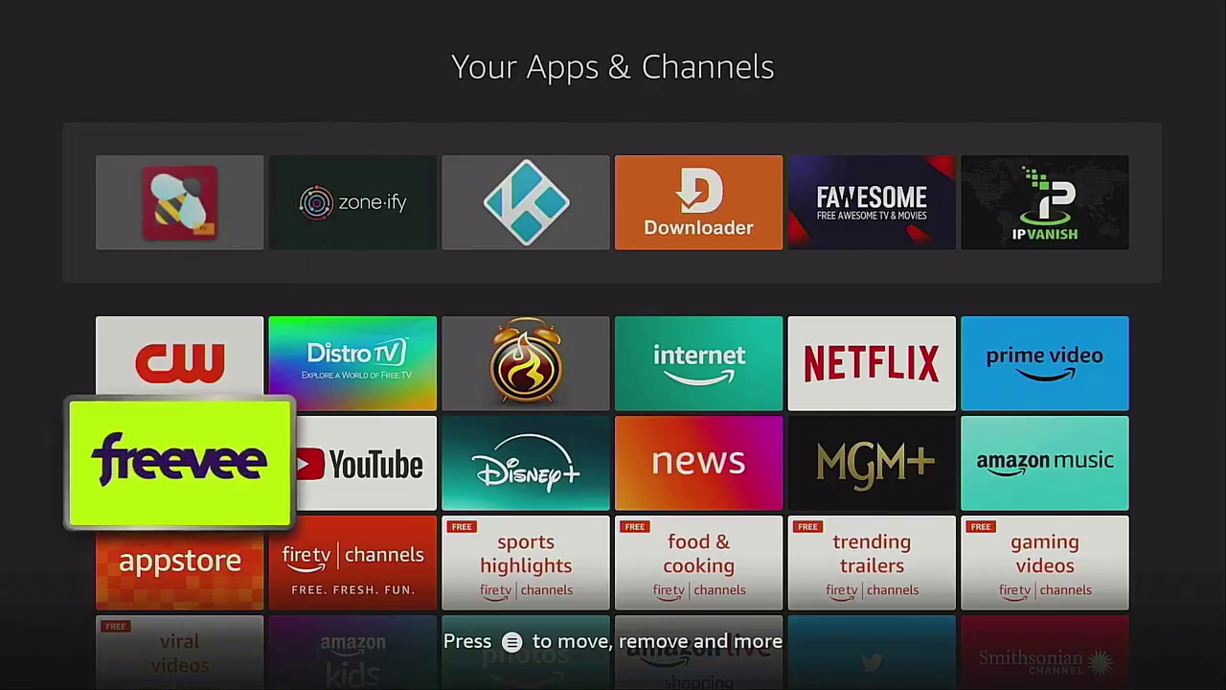
{"action": "key", "text": "Down"}
{"action": "key", "text": "Down"}
{"action": "key", "text": "Right"}
{"action": "key", "text": "Right"}
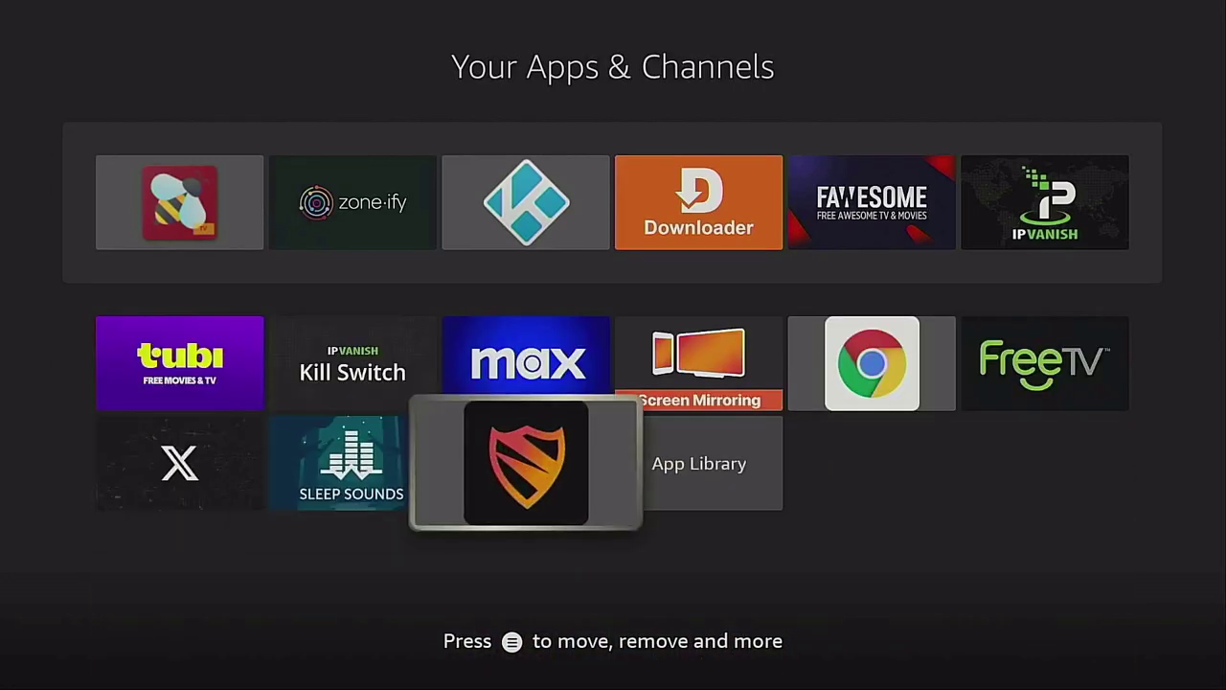
{"action": "key", "text": "Menu"}
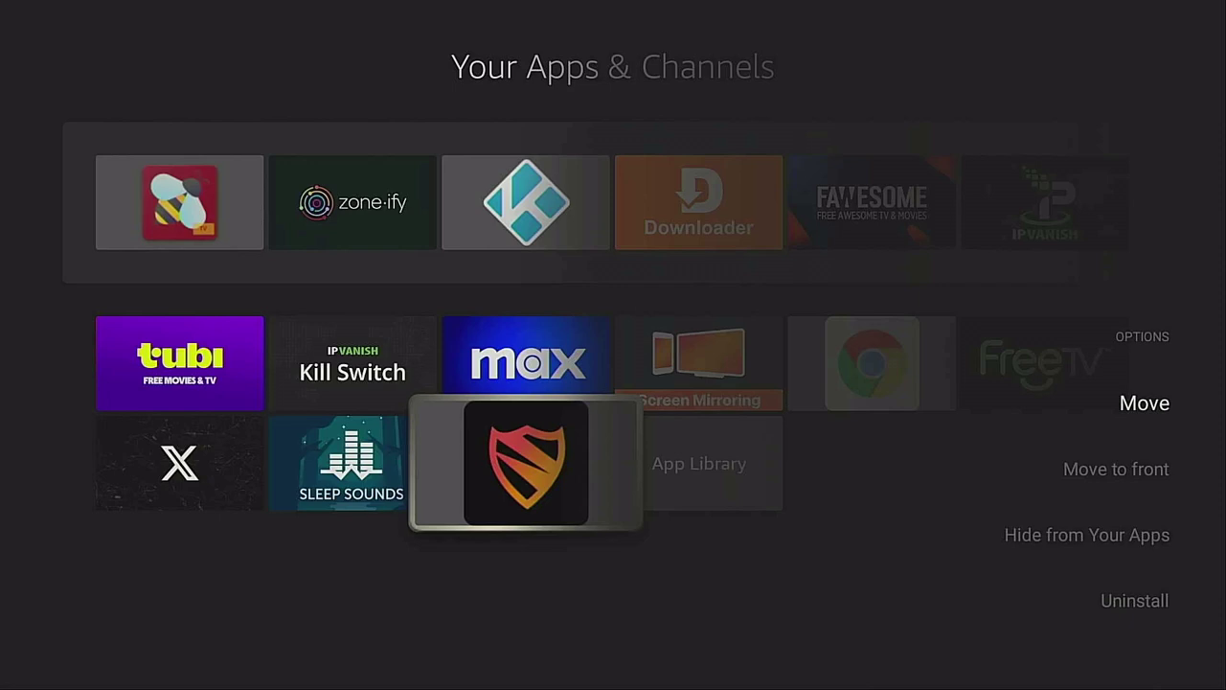
{"action": "key", "text": "Down"}
{"action": "key", "text": "Return"}
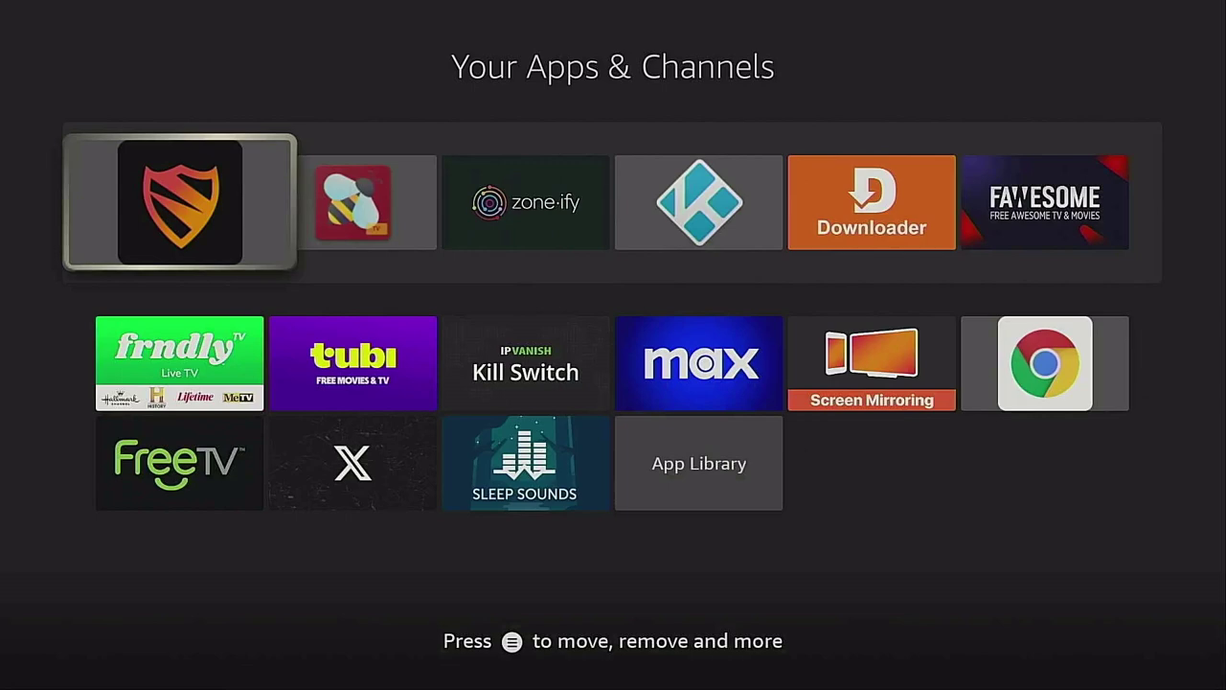
- Go Home and launch Blokada 5 from the first app tile
{"action": "key", "text": "Home"}
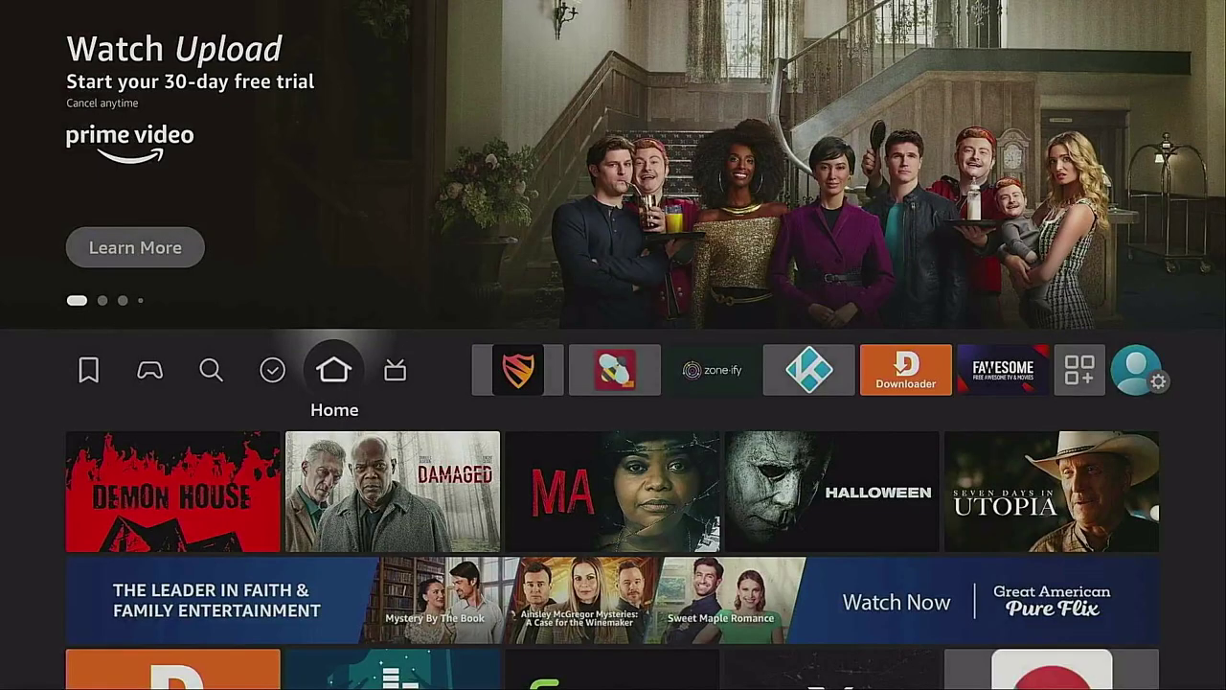
{"action": "key", "text": "Right"}
{"action": "key", "text": "Right"}
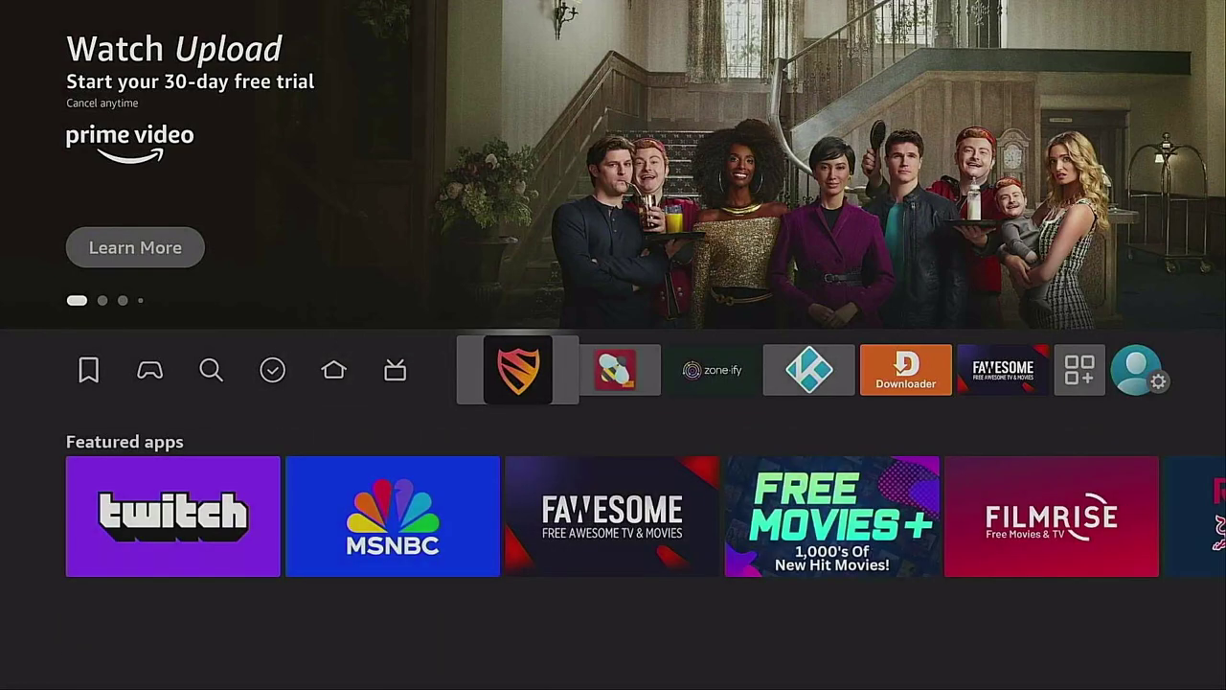
{"action": "key", "text": "Return"}
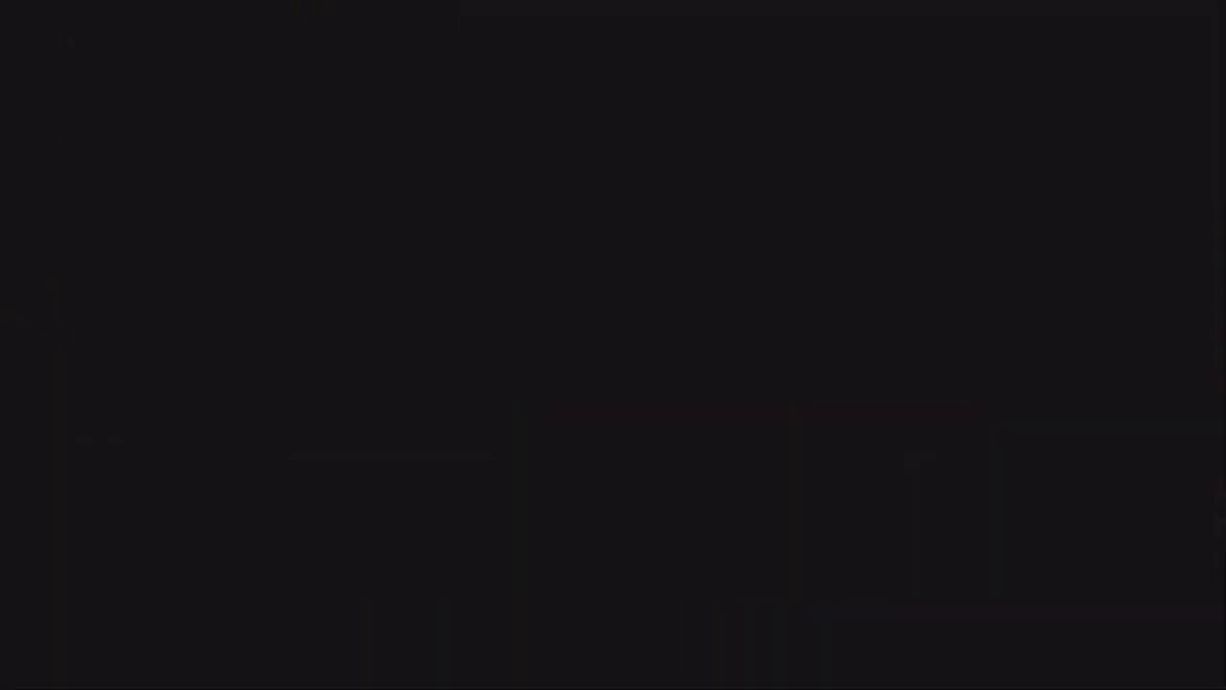